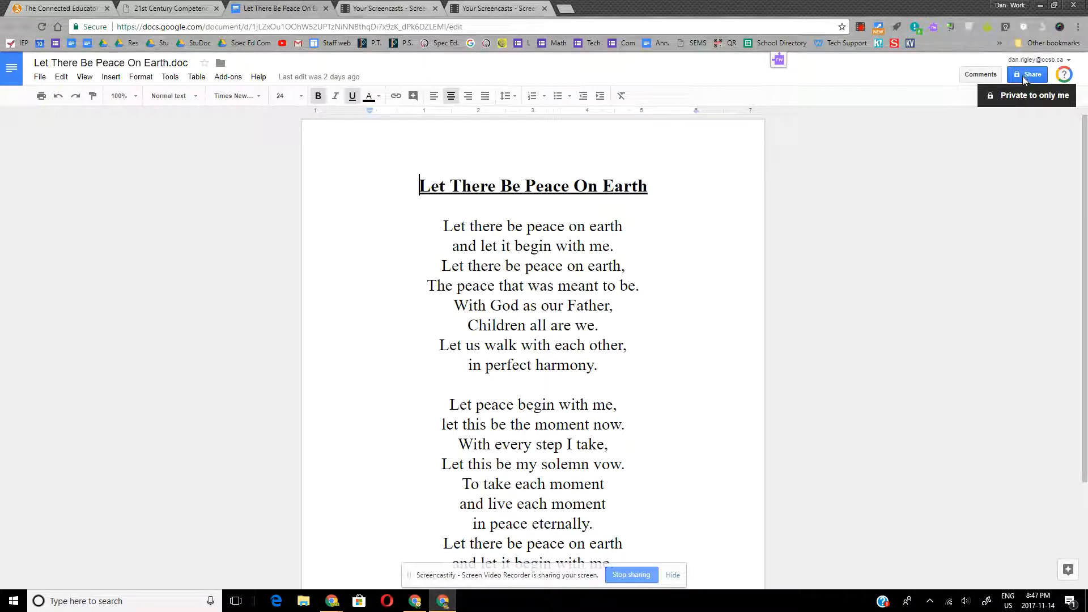
Step: Open the sharing settings for the document and add the recipient's personal e-mail address
{"action": "left_click", "coordinate": [1029, 73]}
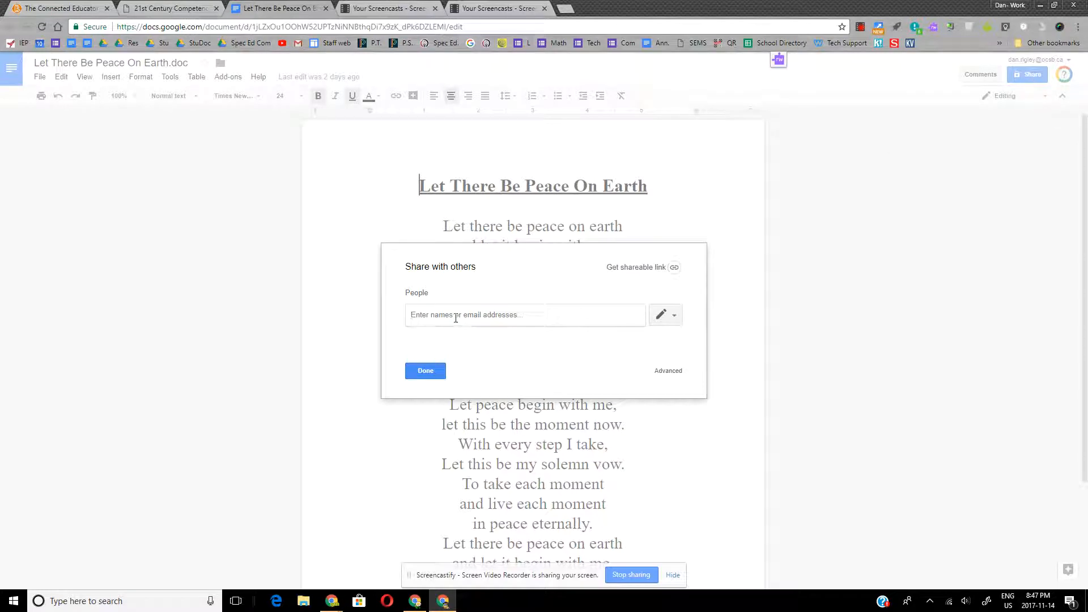
{"action": "type", "text": "rigley"}
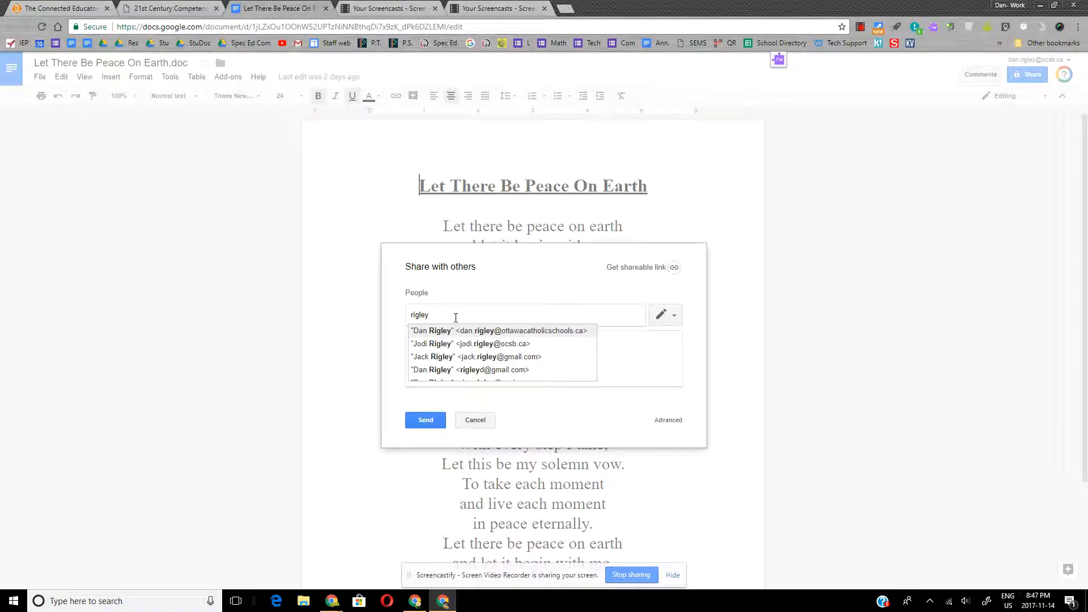
{"action": "type", "text": "d"}
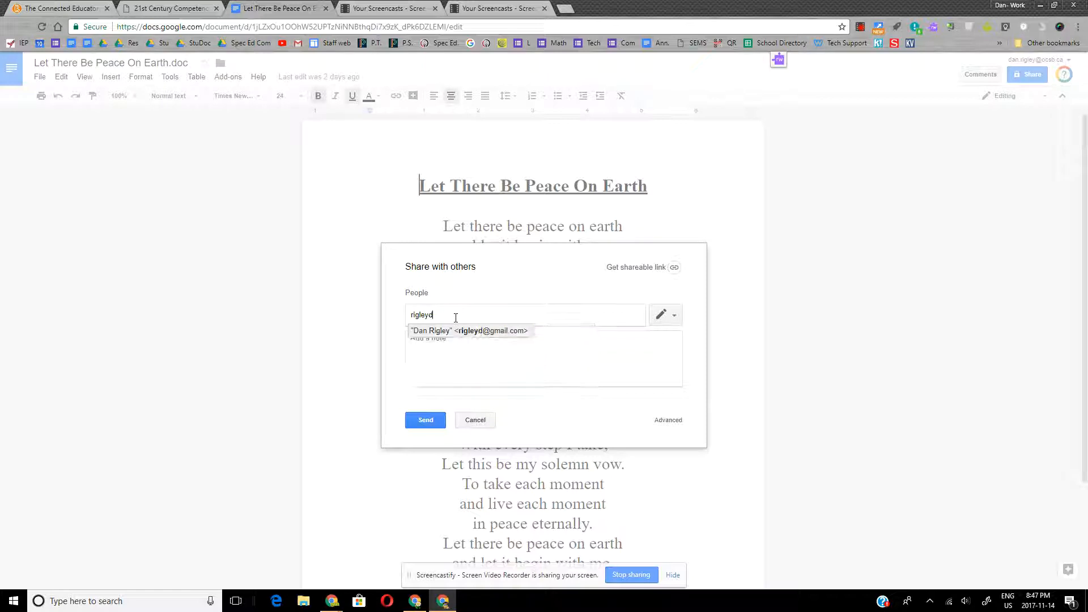
{"action": "left_click", "coordinate": [472, 331]}
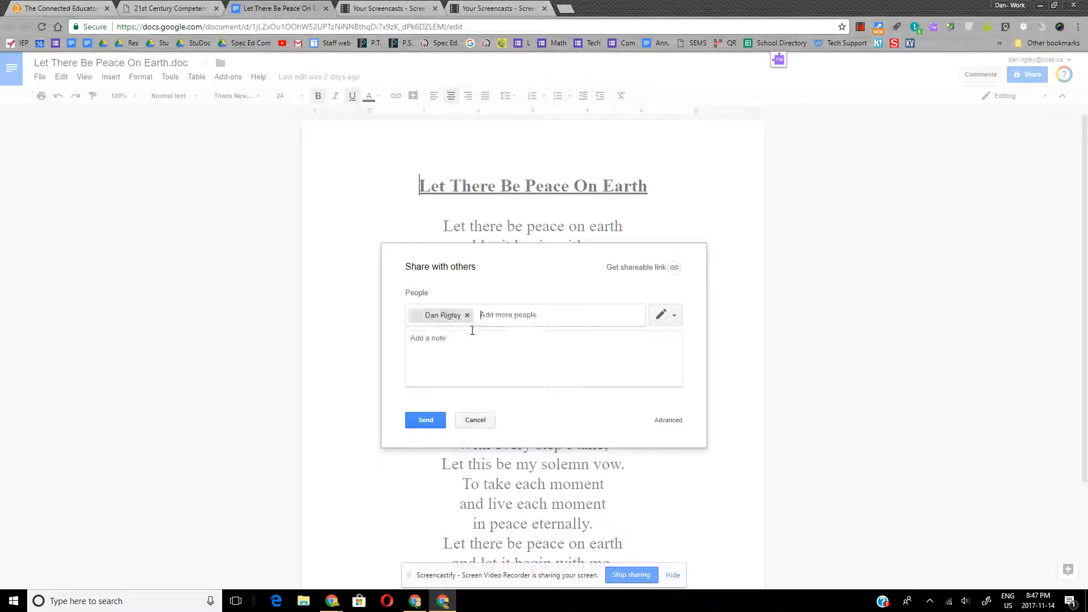
Step: Add the note "For your review", keep the Can edit permission, and send the invitation, approving sharing outside the organization
{"action": "left_click", "coordinate": [451, 347]}
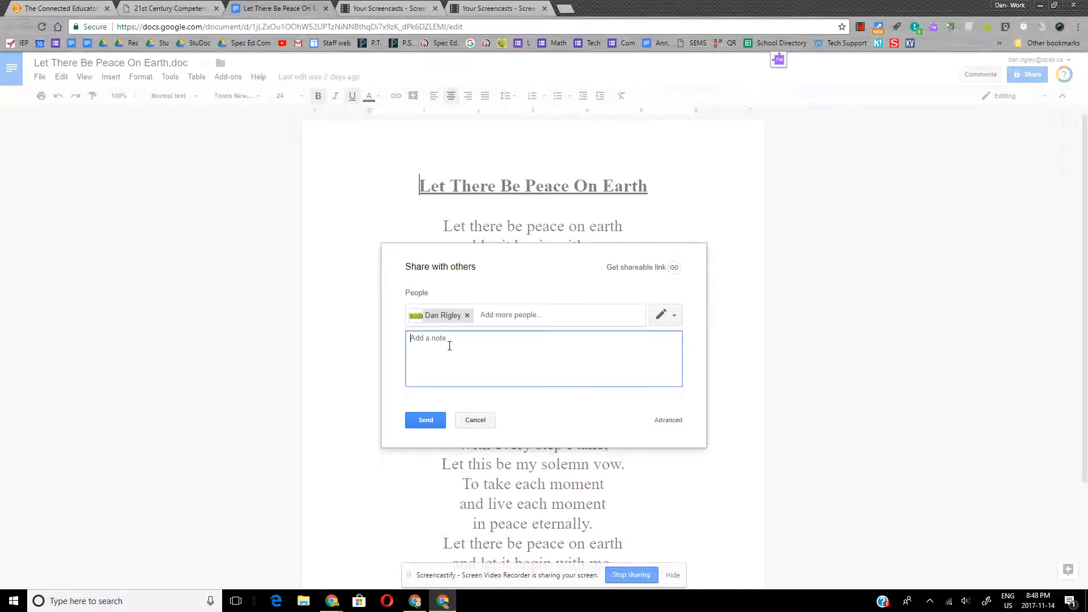
{"action": "type", "text": "For your review"}
{"action": "left_click", "coordinate": [672, 319]}
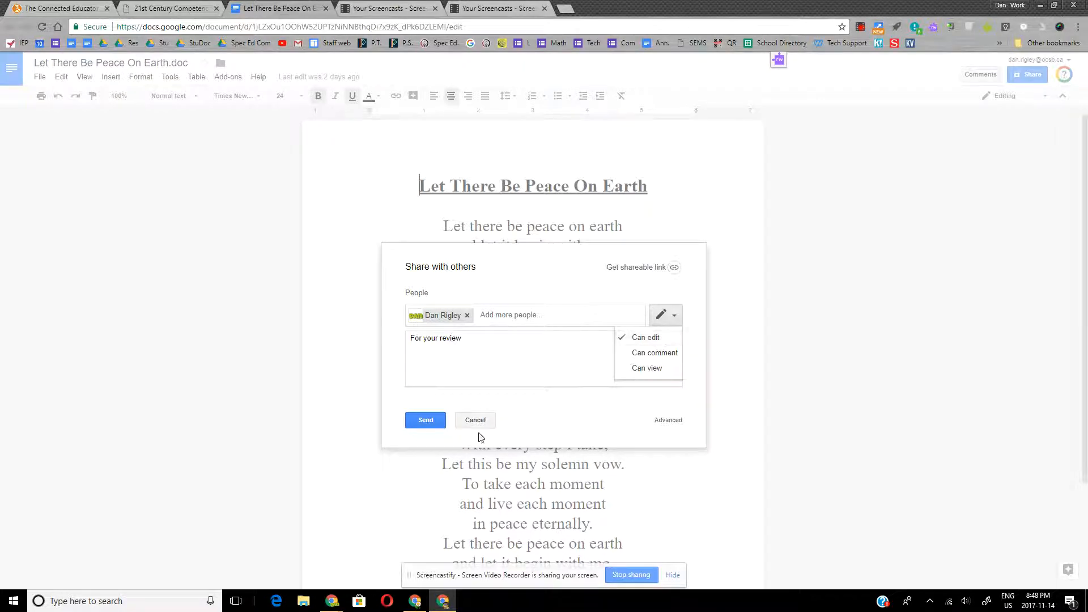
{"action": "left_click", "coordinate": [436, 422]}
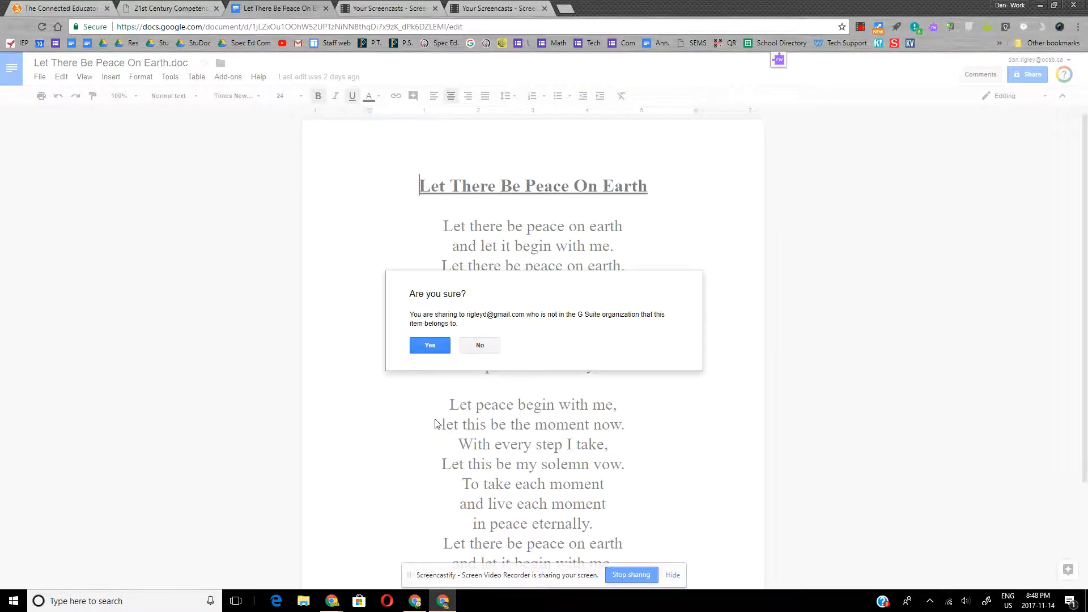
{"action": "left_click", "coordinate": [433, 343]}
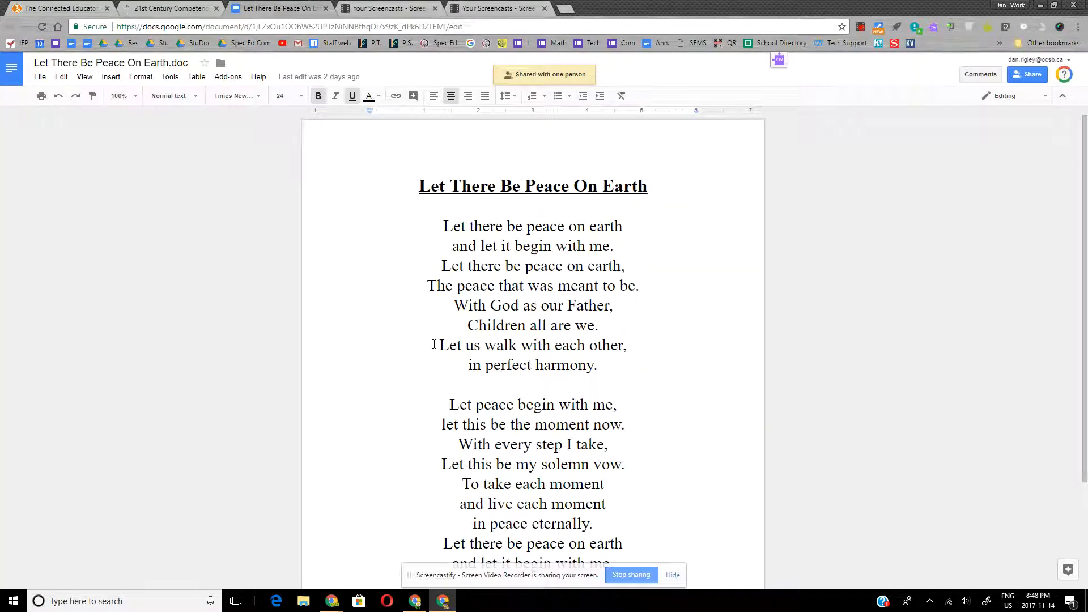
{"action": "left_click", "coordinate": [861, 29]}
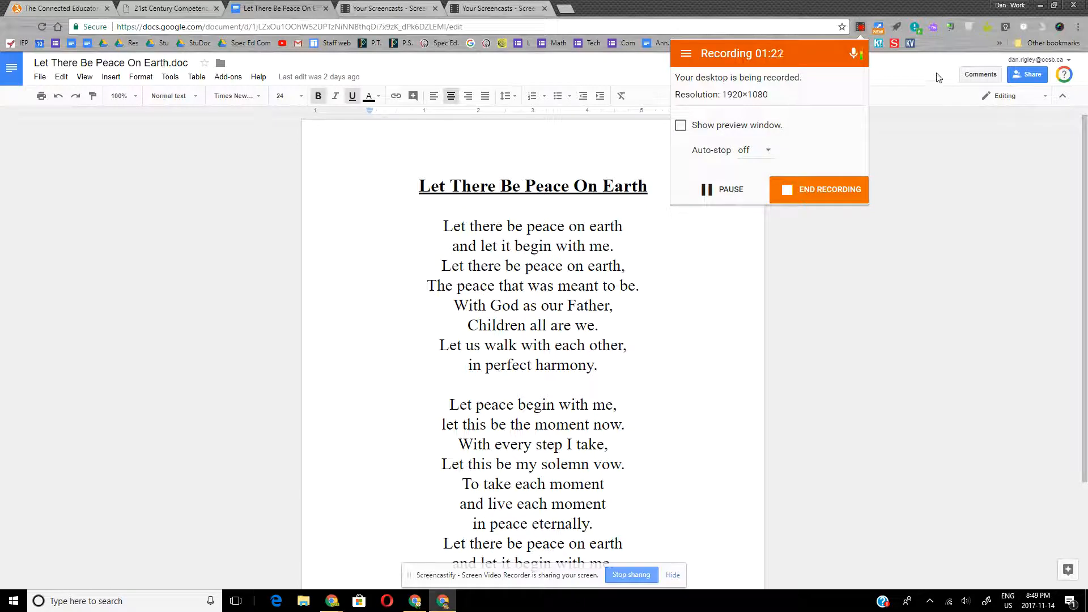
{"action": "left_click", "coordinate": [947, 214]}
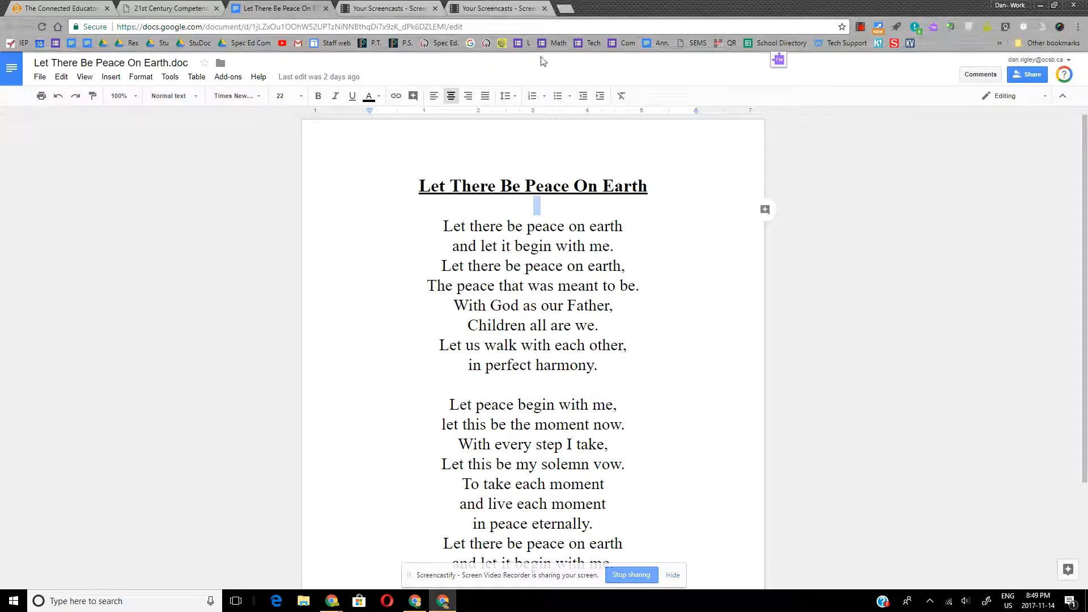
Step: Switch to the home browser profile and open the shared document from the edit invitation in the Gmail inbox
{"action": "left_click", "coordinate": [1010, 5]}
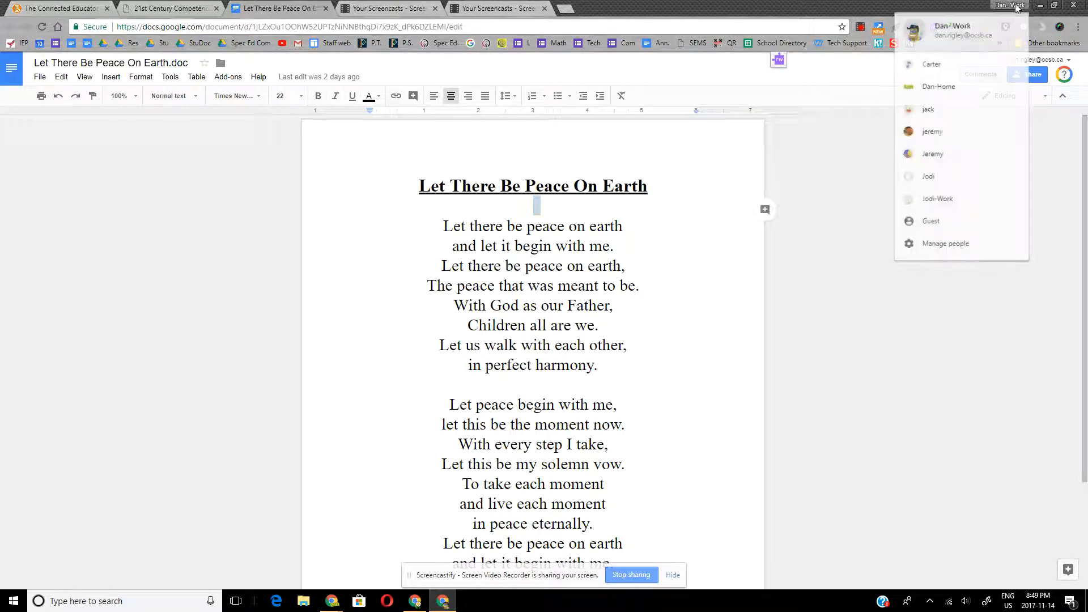
{"action": "left_click", "coordinate": [938, 86]}
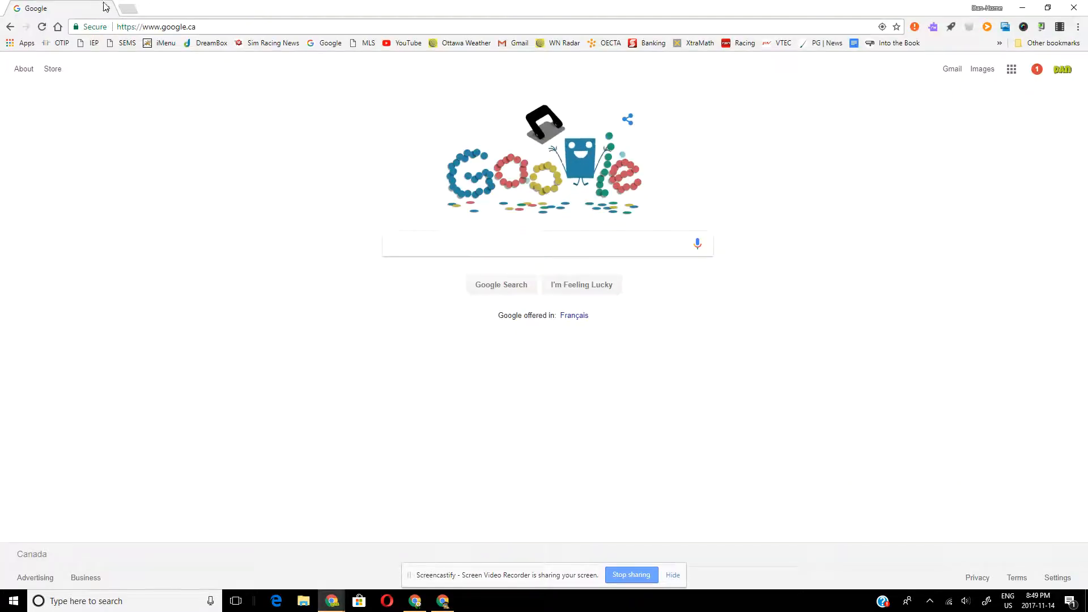
{"action": "left_click", "coordinate": [521, 43]}
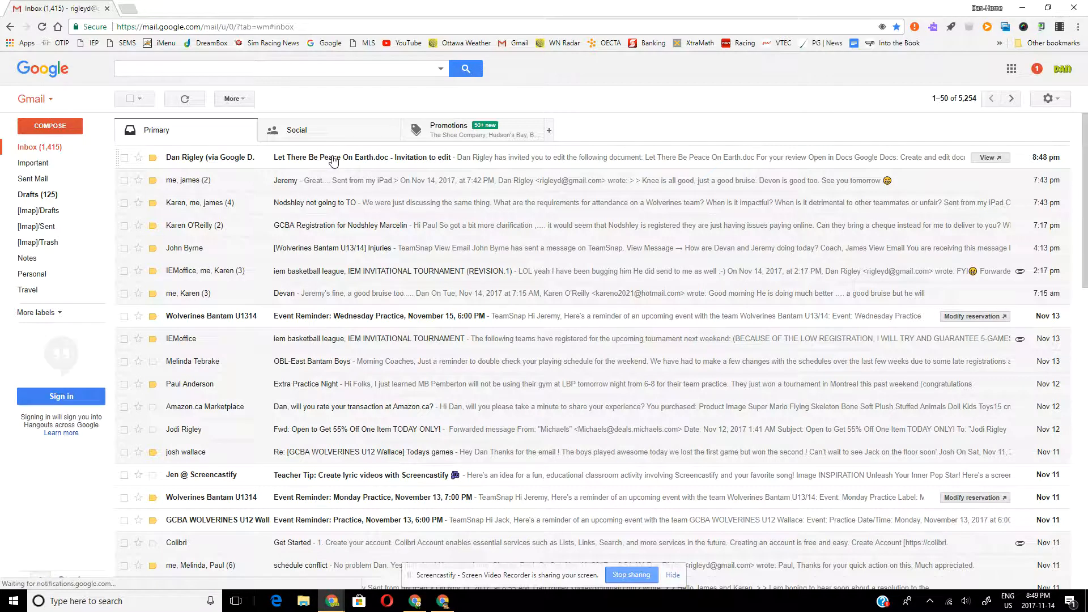
{"action": "left_click", "coordinate": [333, 159]}
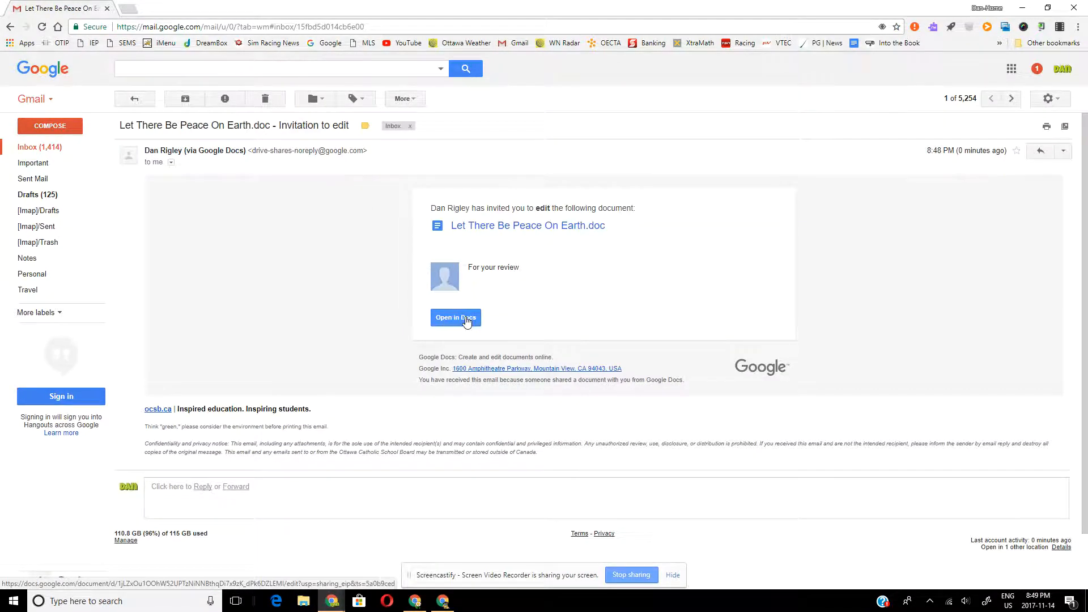
{"action": "left_click", "coordinate": [467, 319]}
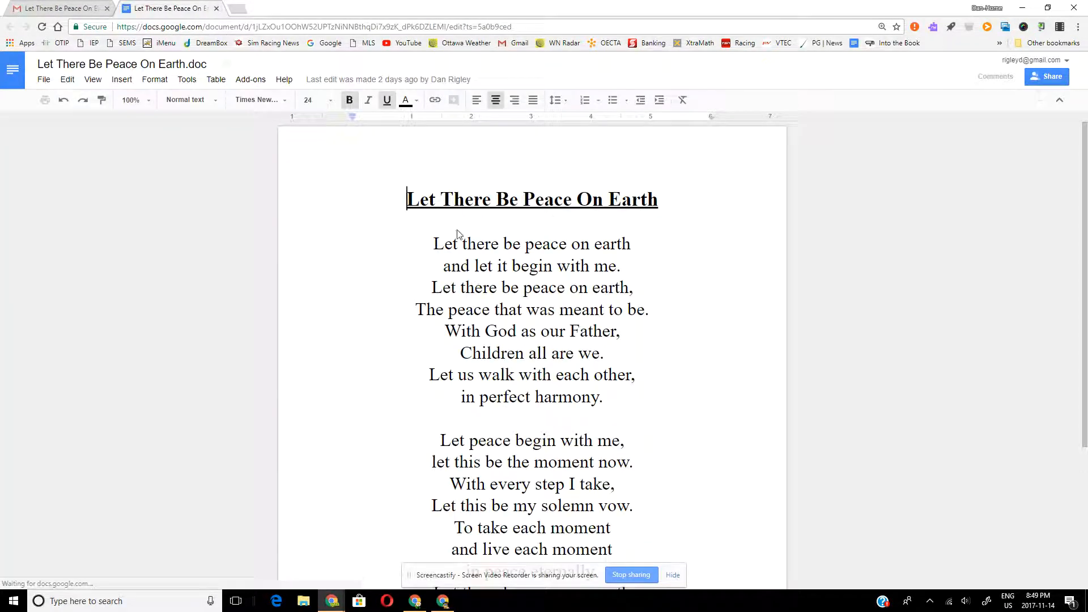
Step: Delete the word "peace" from the first line of the lyrics in the recipient's copy of the shared document
{"action": "left_click", "coordinate": [572, 245]}
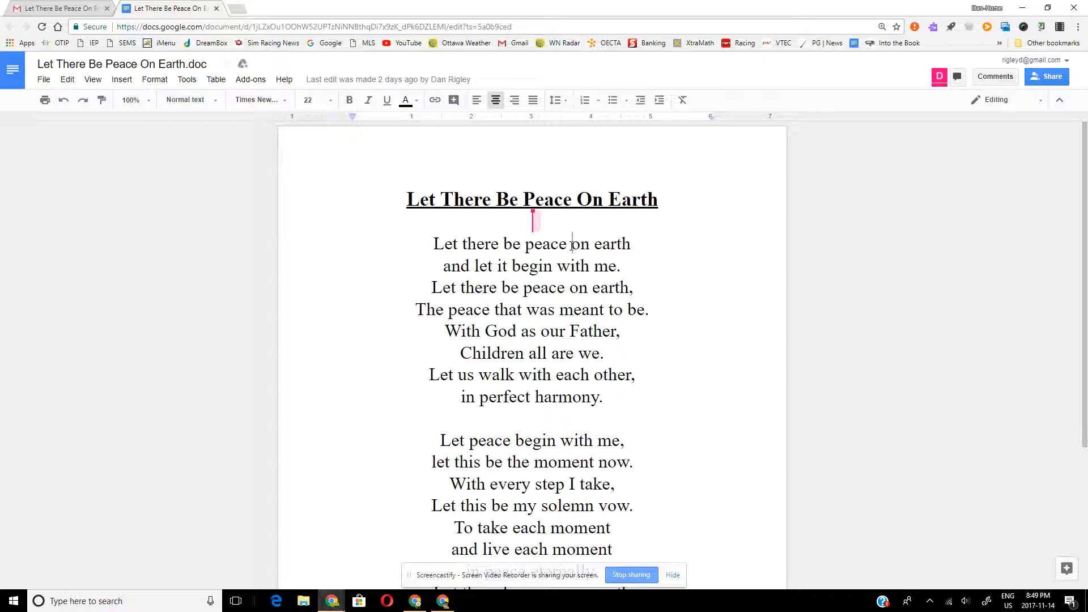
{"action": "key", "text": "BackSpace"}
{"action": "key", "text": "BackSpace"}
{"action": "key", "text": "BackSpace"}
{"action": "key", "text": "BackSpace"}
{"action": "key", "text": "BackSpace"}
{"action": "key", "text": "BackSpace"}
{"action": "key", "text": "BackSpace"}
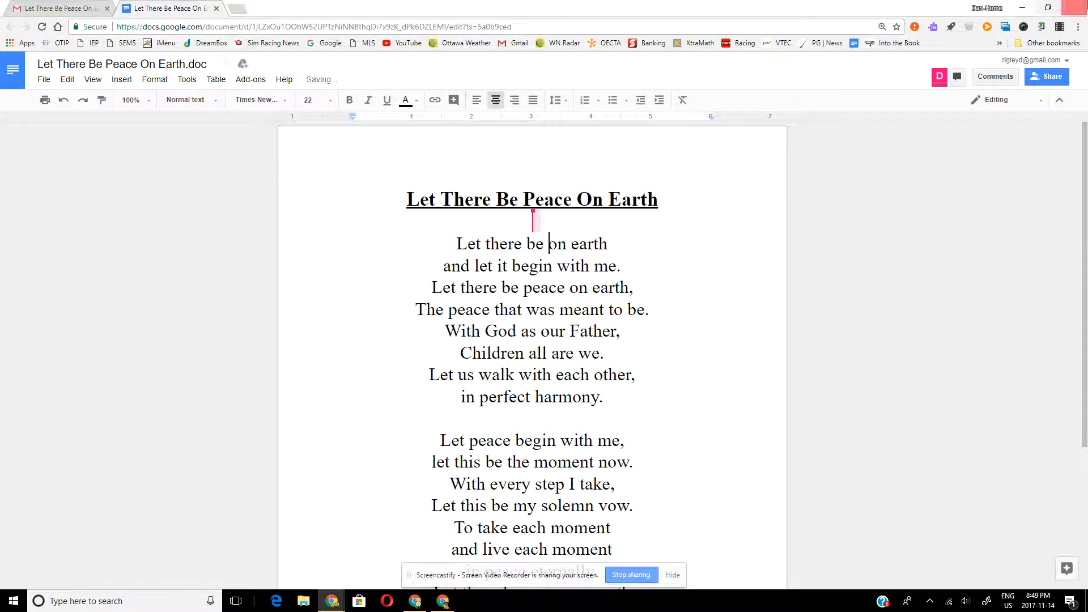
Step: Return to the document owner's browser window and check which collaborator has the document open
{"action": "left_click", "coordinate": [996, 7]}
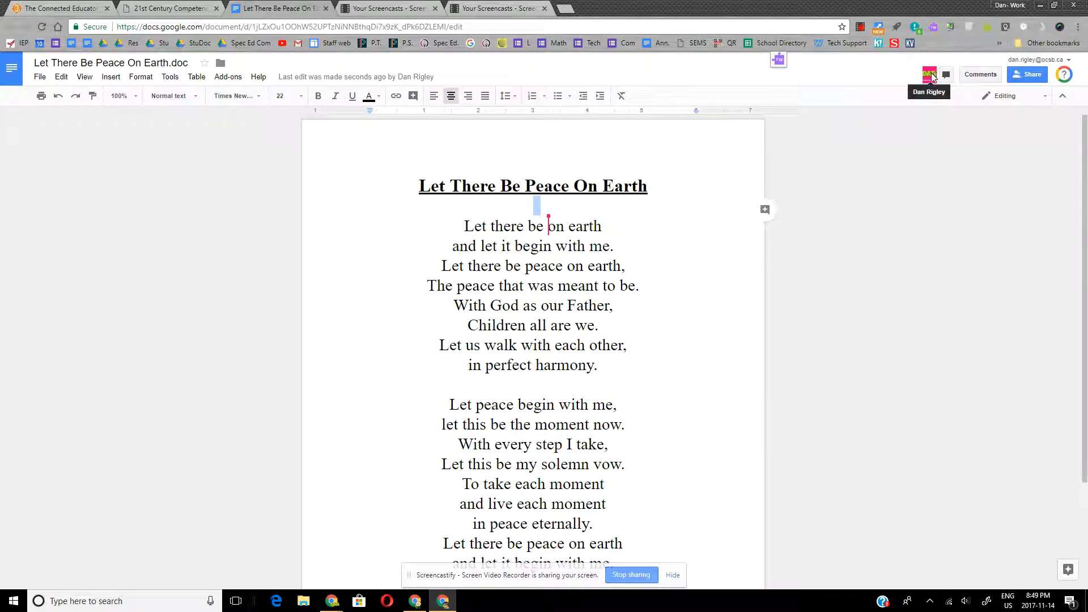
{"action": "mouse_move", "coordinate": [939, 77]}
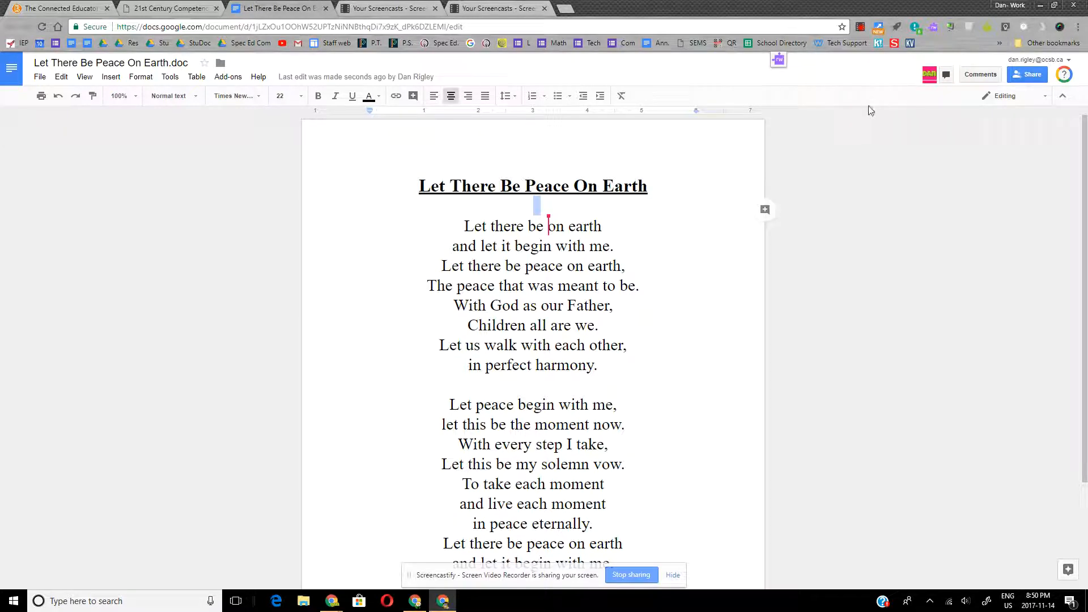
{"action": "left_click", "coordinate": [861, 29]}
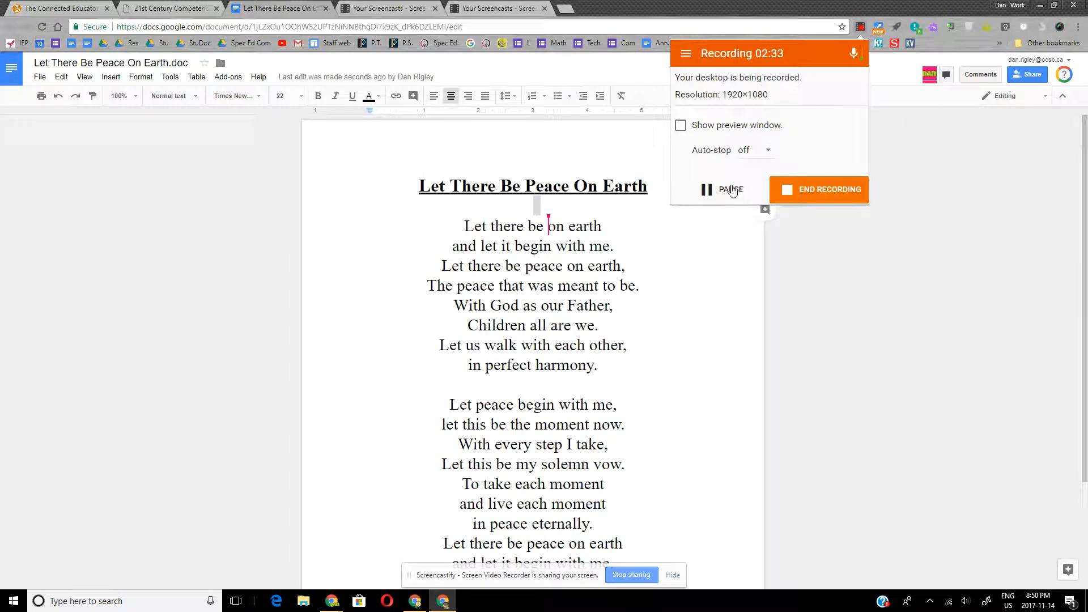
{"action": "left_click", "coordinate": [914, 238]}
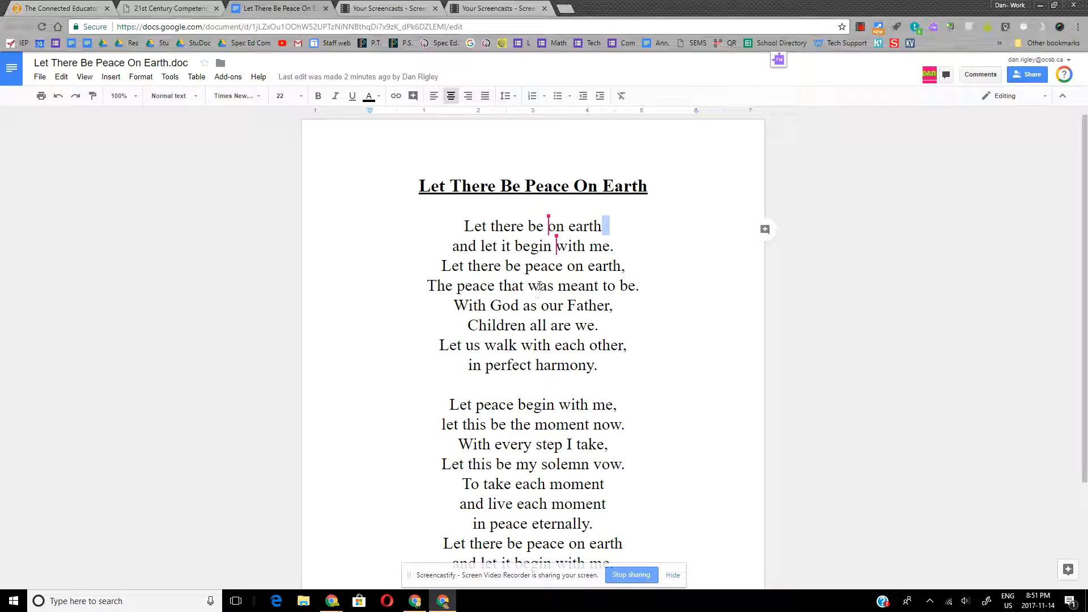
Step: Switch to Suggesting mode and suggest adding "a whole lot of" before "peace" in the third line of the lyrics
{"action": "left_click", "coordinate": [1037, 100]}
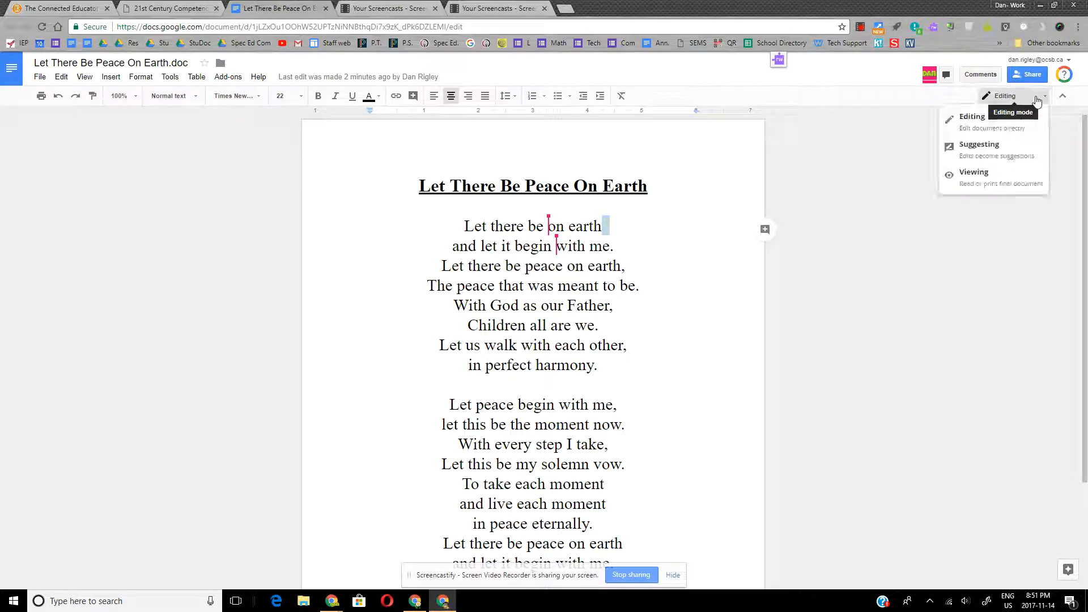
{"action": "left_click", "coordinate": [997, 156]}
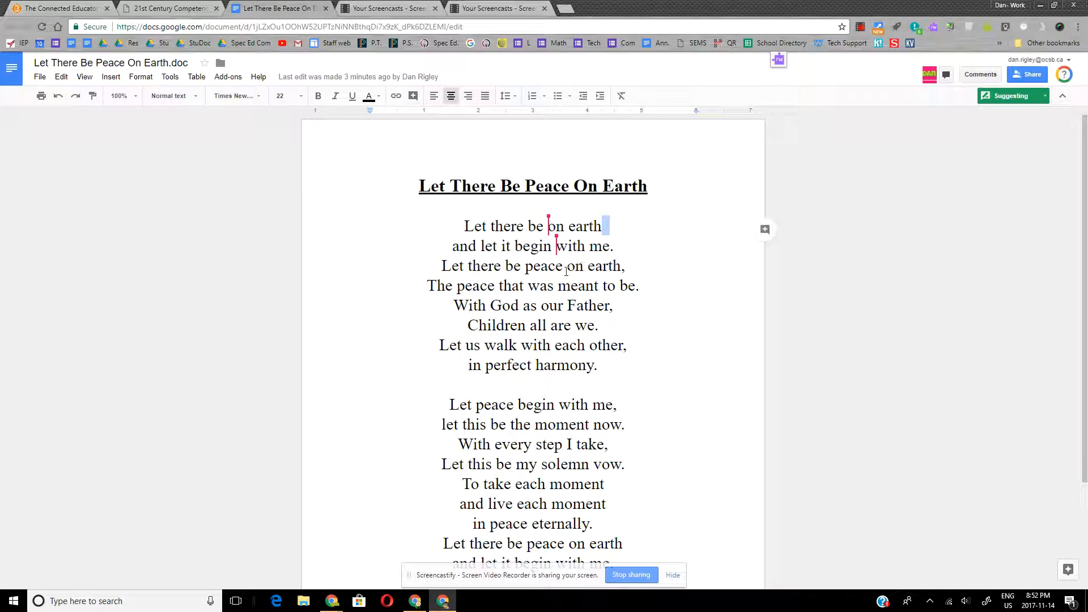
{"action": "left_click", "coordinate": [526, 268]}
{"action": "type", "text": "a whole "}
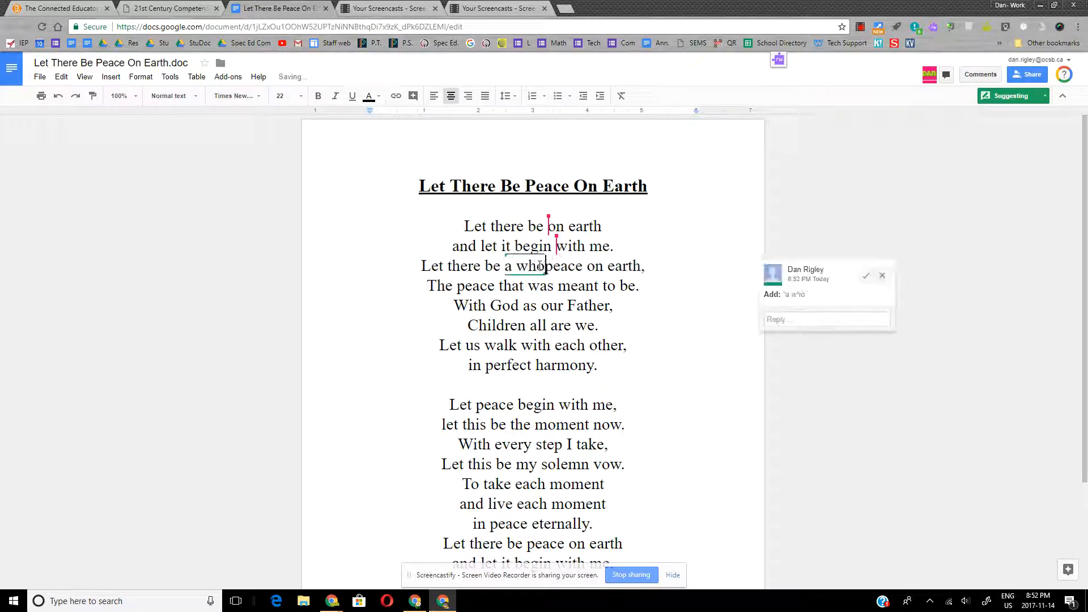
{"action": "type", "text": "lot of"}
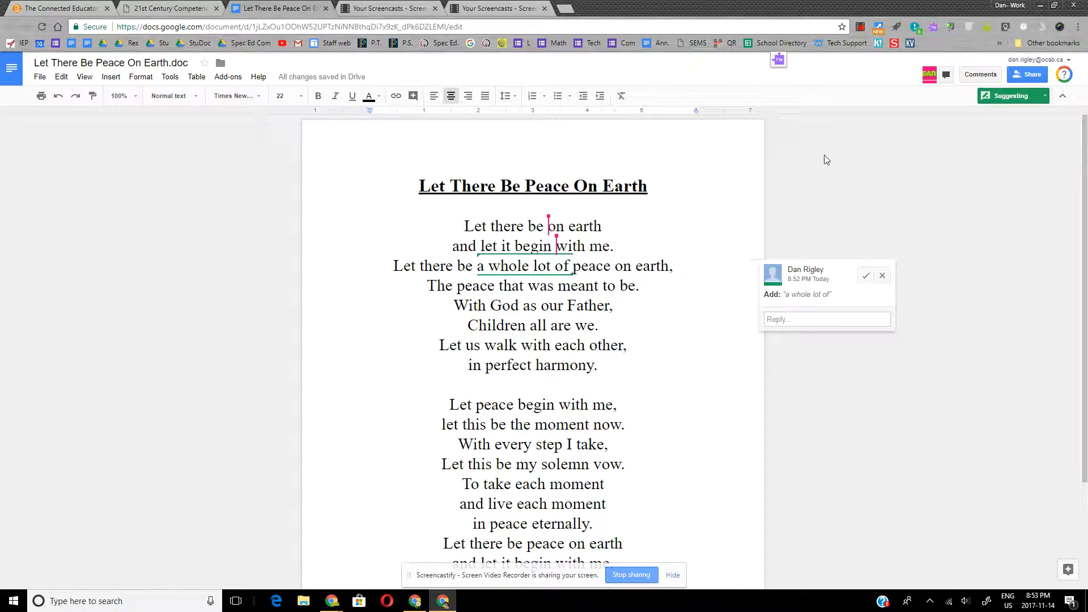
Step: Preview the document in Viewing mode and return to Suggesting mode
{"action": "left_click", "coordinate": [1029, 99]}
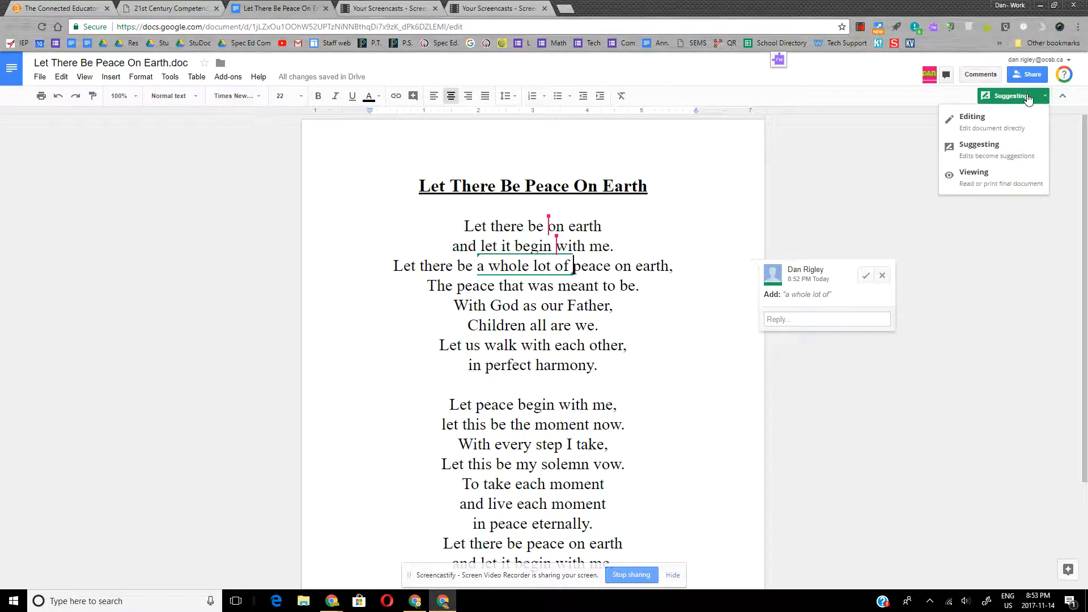
{"action": "left_click", "coordinate": [992, 180]}
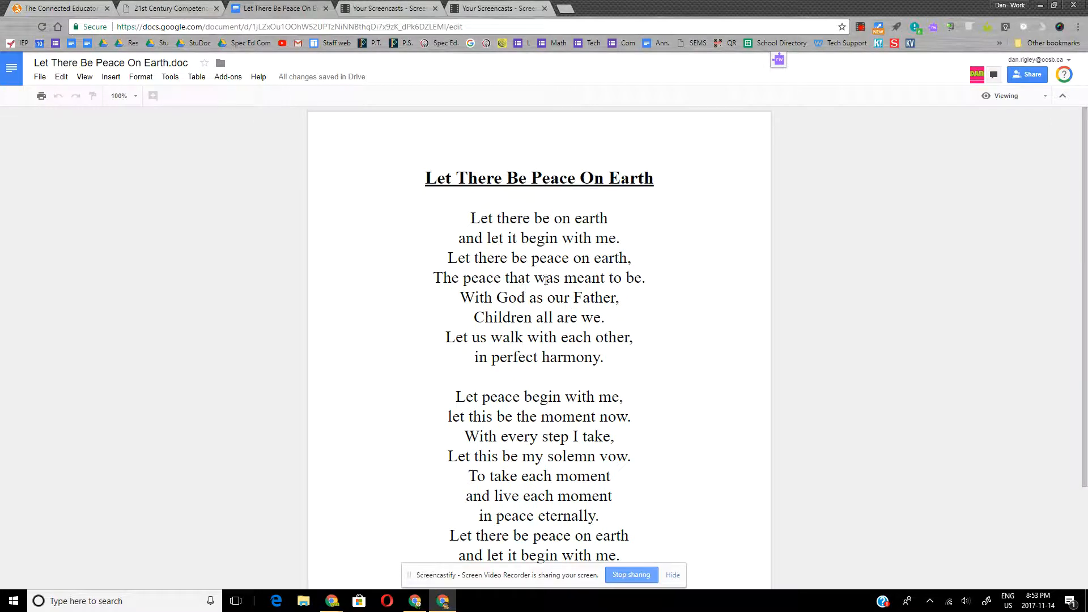
{"action": "left_click", "coordinate": [1014, 96]}
{"action": "left_click", "coordinate": [971, 150]}
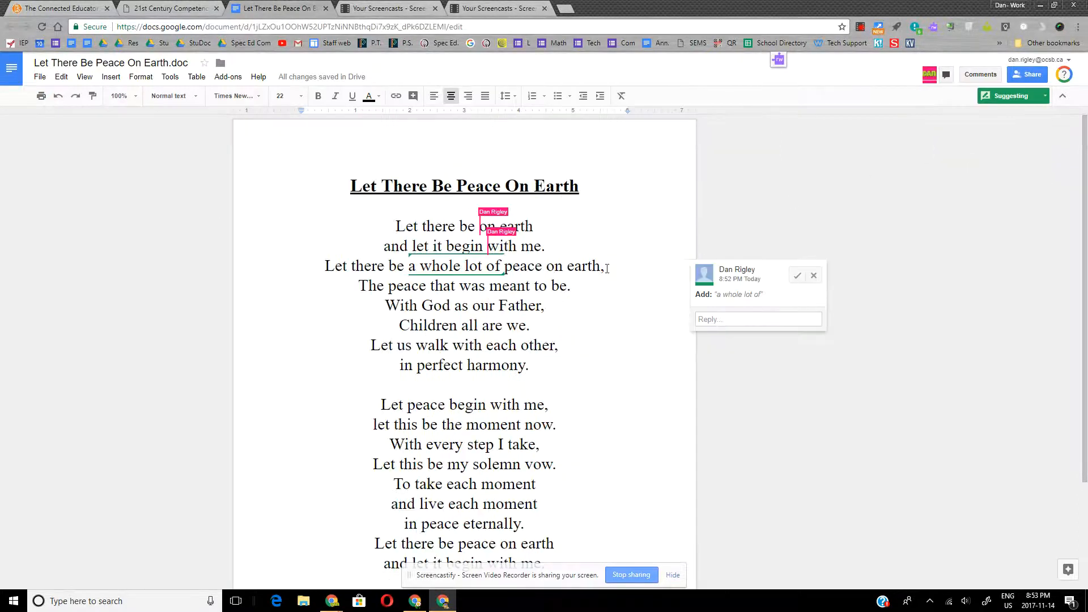
Step: Accept the suggested addition "a whole lot of" and display the document in Viewing mode
{"action": "left_click", "coordinate": [797, 277]}
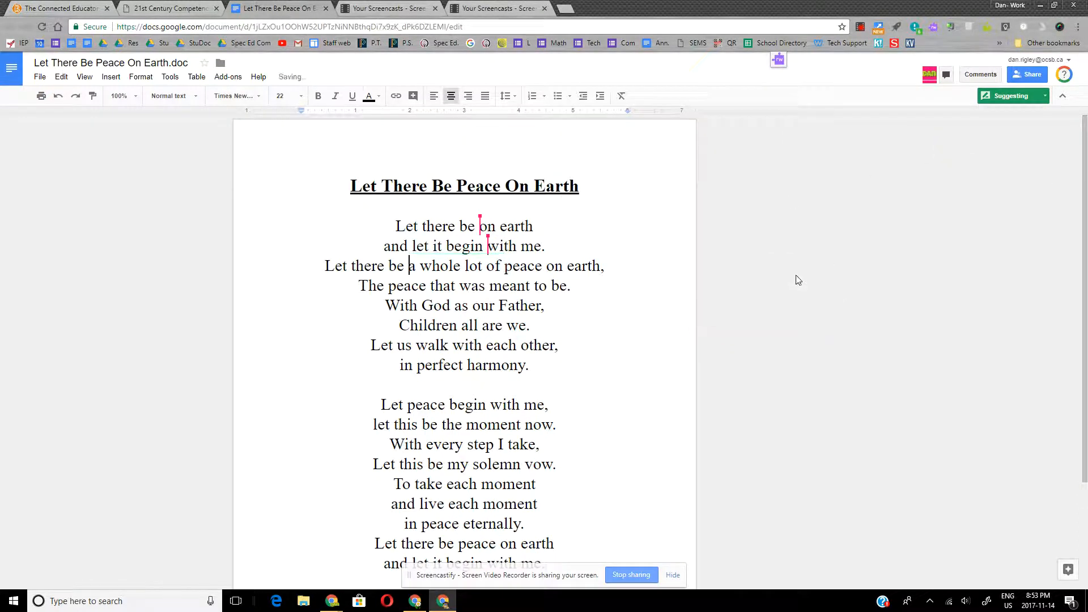
{"action": "left_click", "coordinate": [1044, 96]}
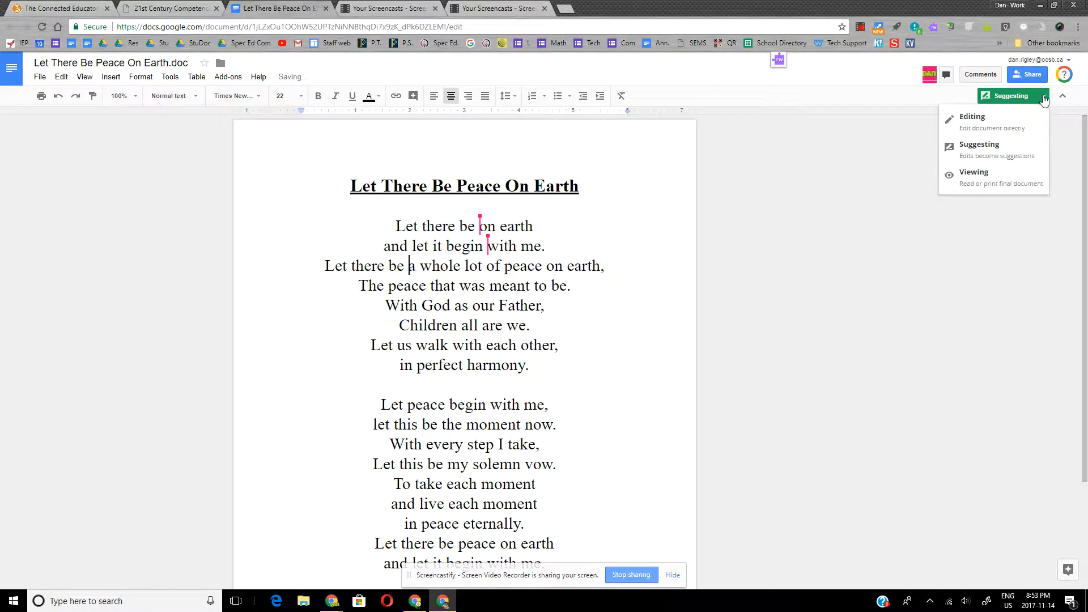
{"action": "left_click", "coordinate": [988, 182]}
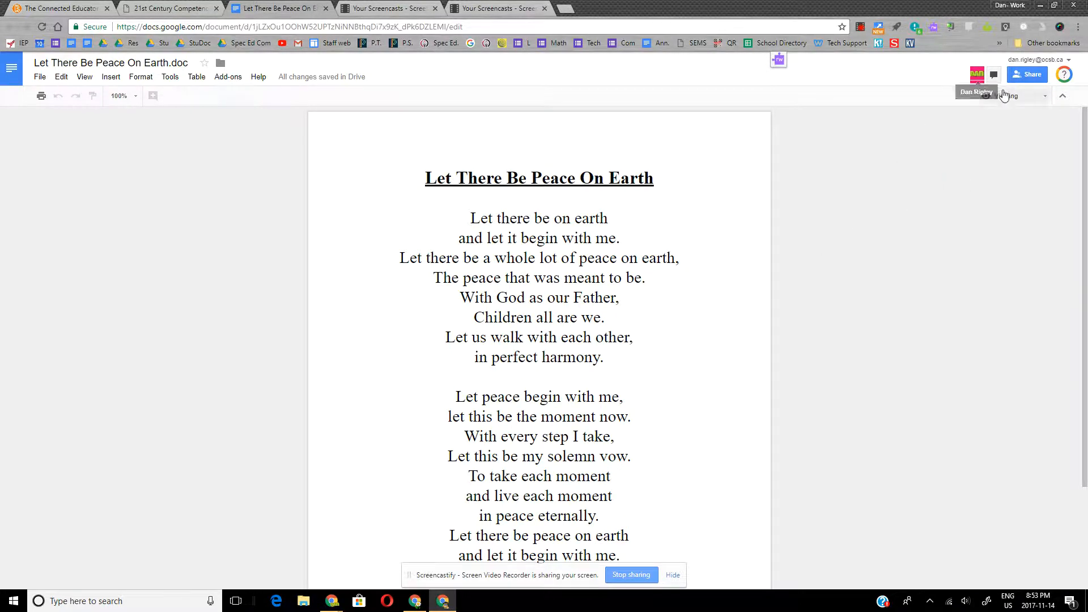
Step: Open the choice of document modes
{"action": "left_click", "coordinate": [1038, 99]}
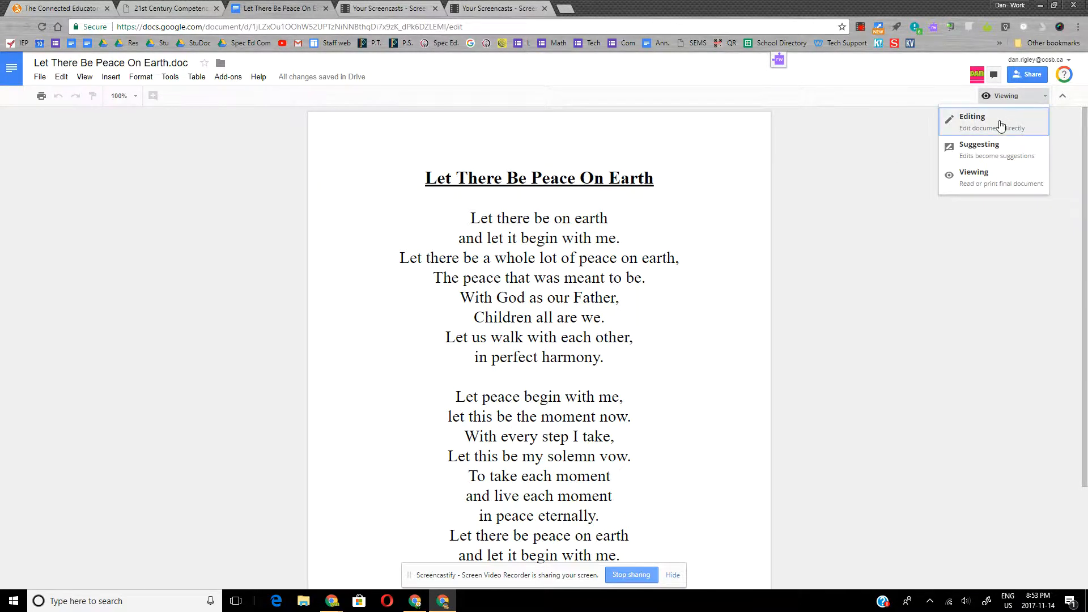